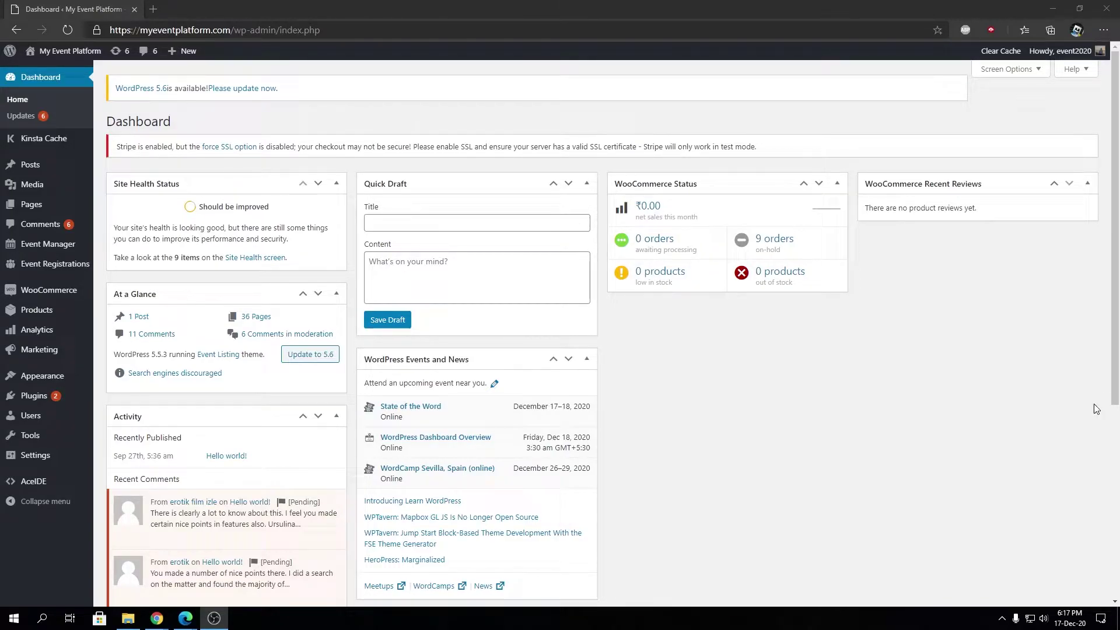
# Open the Theme Editor from the Appearance menu
pyautogui.click(901, 421)
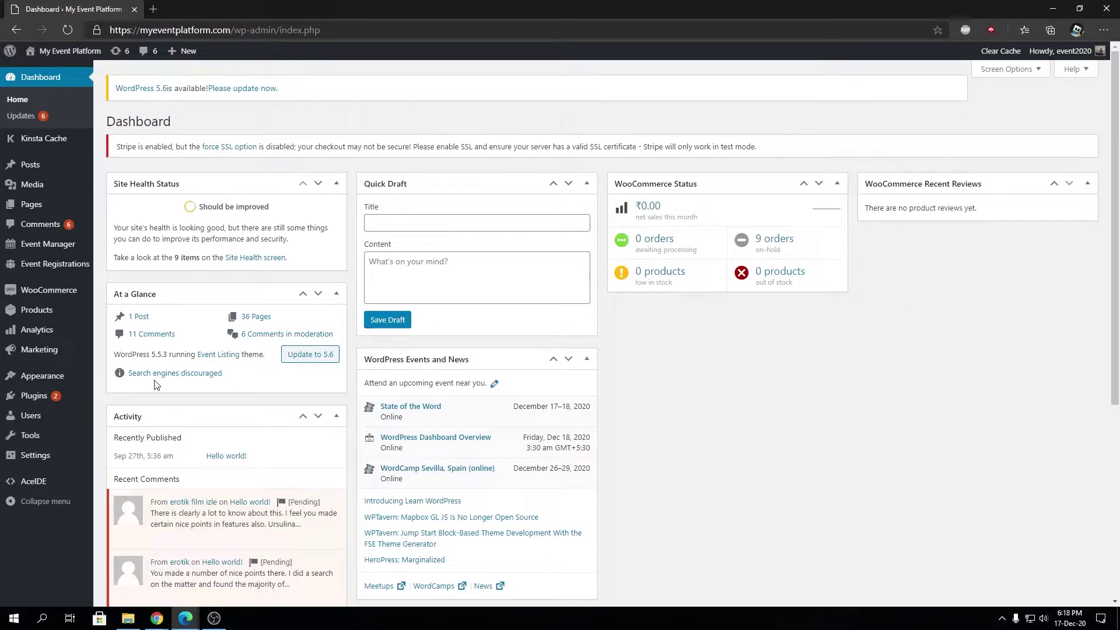
pyautogui.moveTo(59, 378)
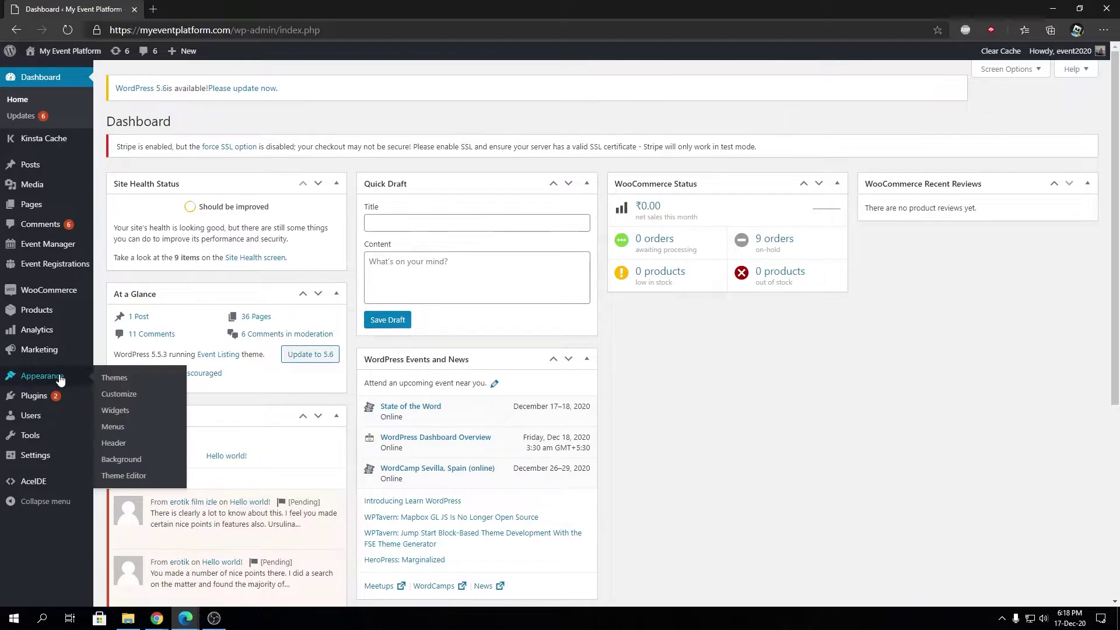
pyautogui.click(139, 482)
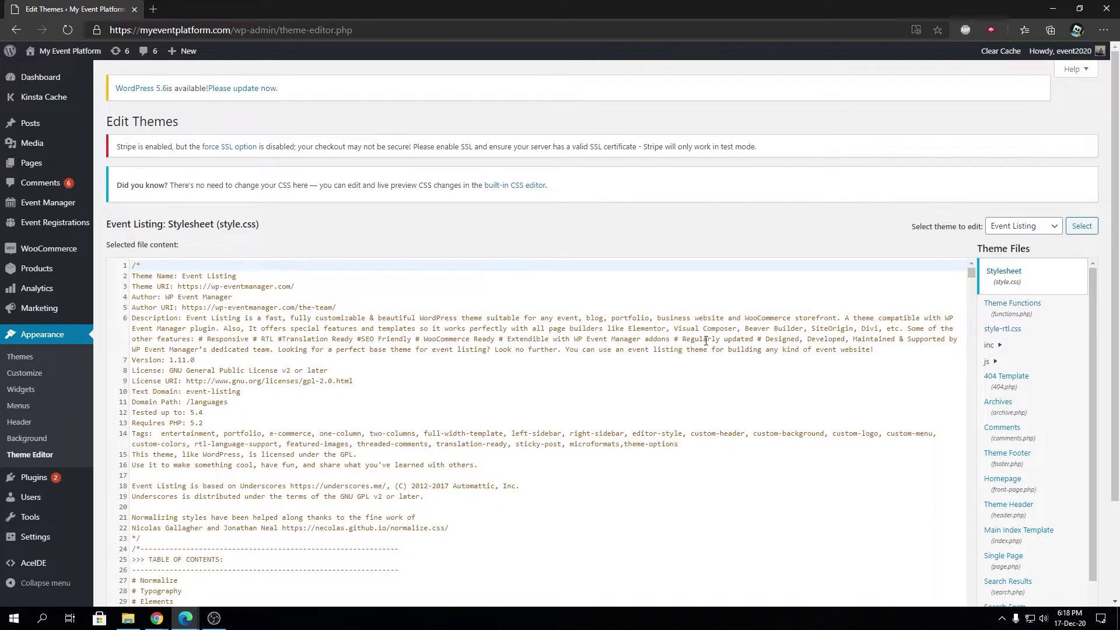
# Open the AceIDE file editor page from the sidebar in a new tab
pyautogui.scroll(-3, 706, 341)
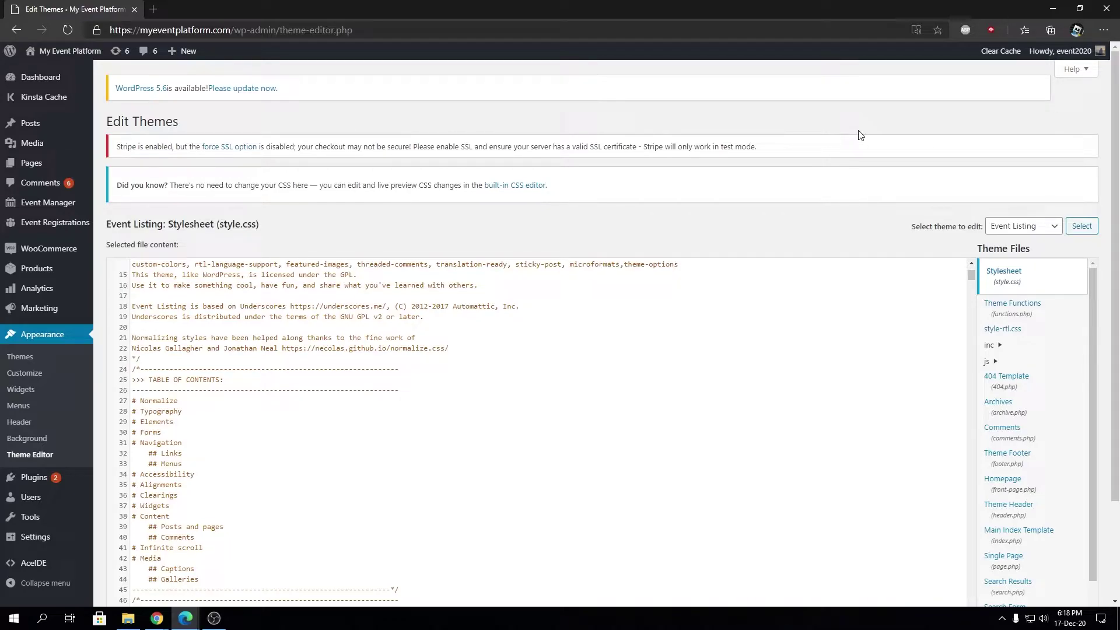
pyautogui.scroll(-2, 38, 576)
pyautogui.rightClick(35, 443)
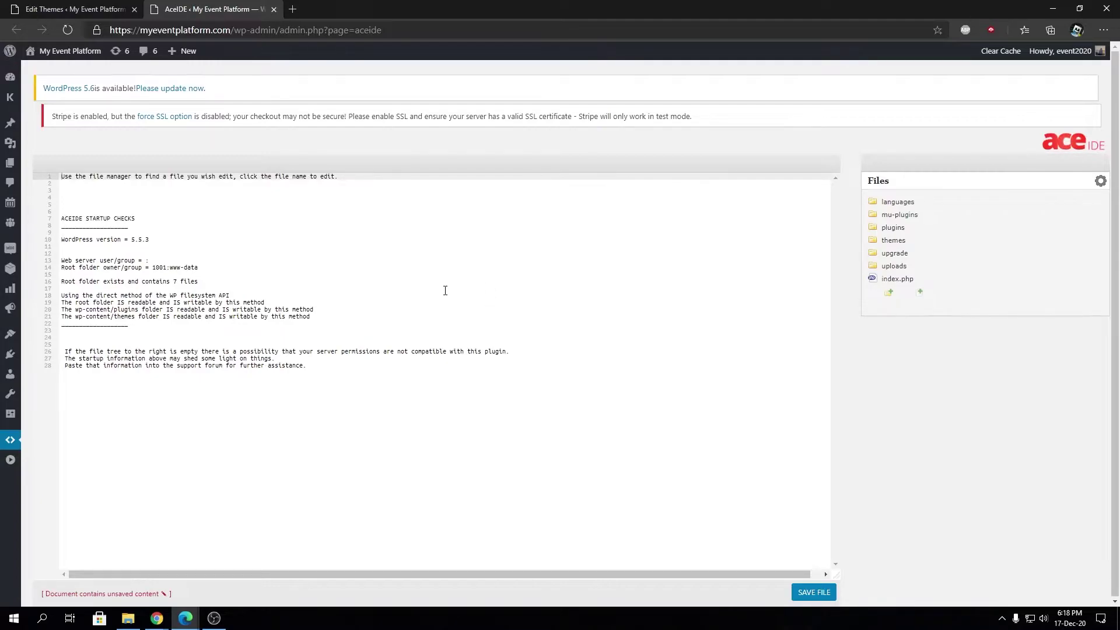
# Close the AceIDE tab to return to the Edit Themes page showing style.css
pyautogui.click(274, 10)
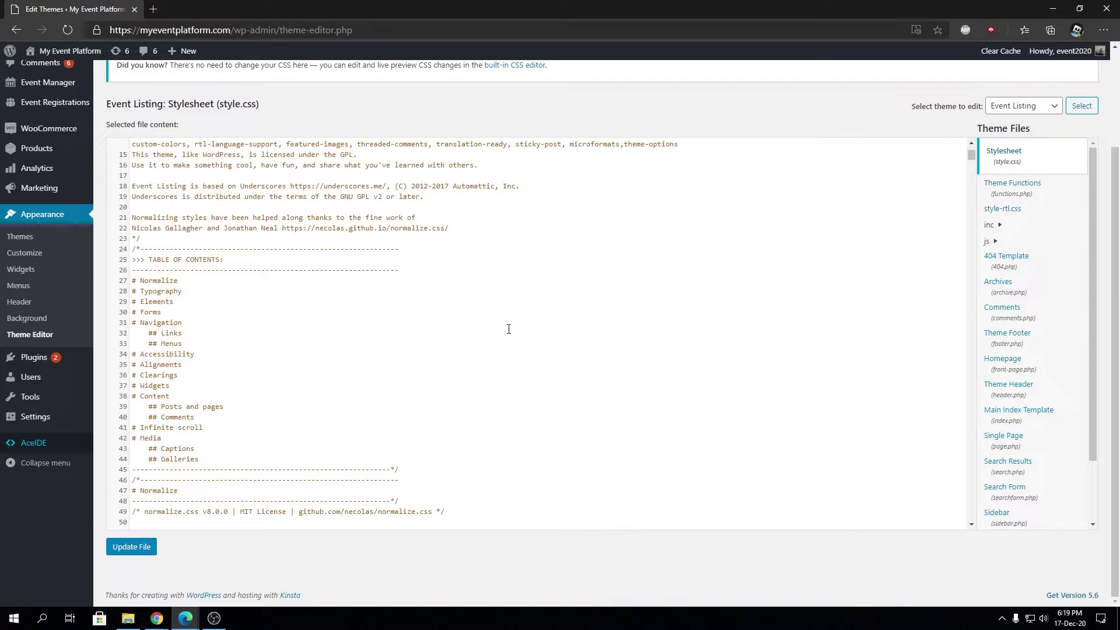
pyautogui.scroll(3, 508, 329)
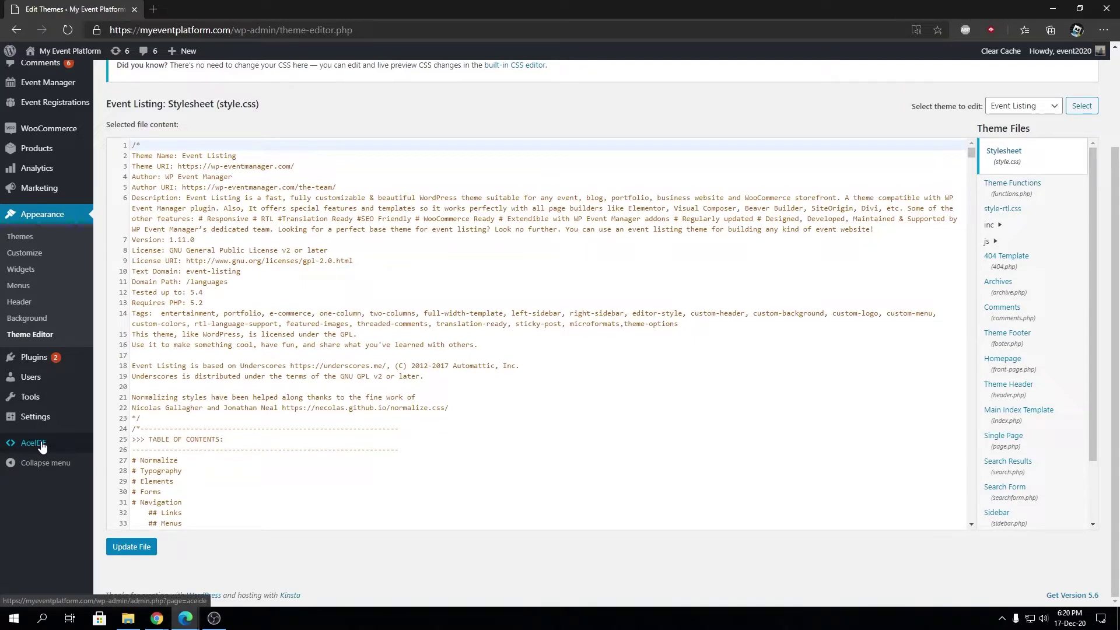
# Go to webftp.dreamhost.com in a new tab to reach the site's public folder
pyautogui.click(156, 10)
pyautogui.write('weft')
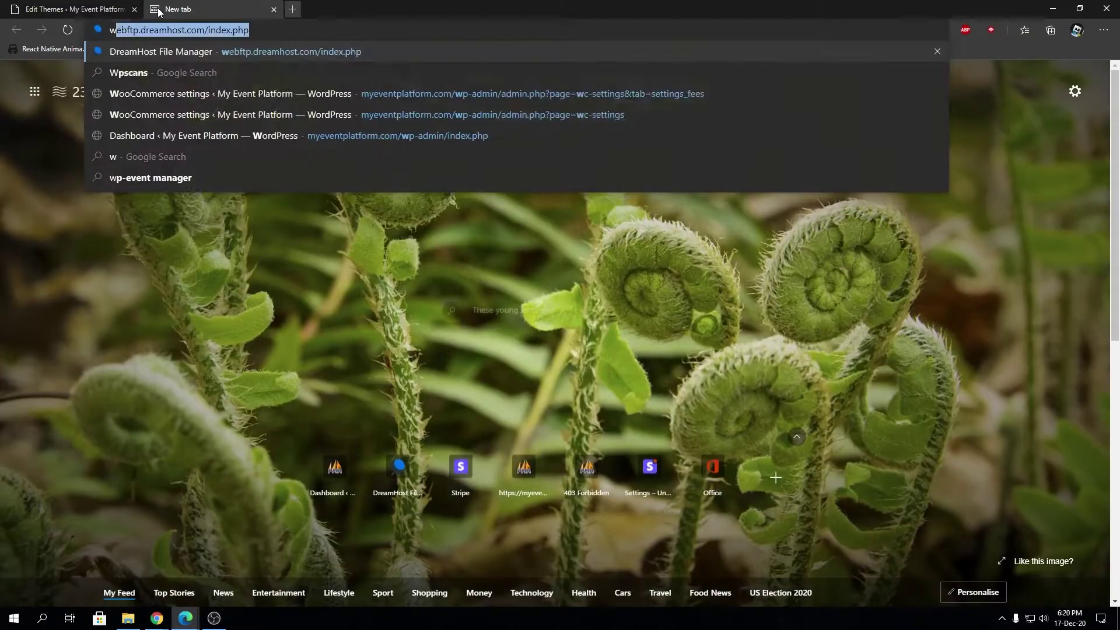
pyautogui.press('BackSpace')
pyautogui.press('BackSpace')
pyautogui.write('b')
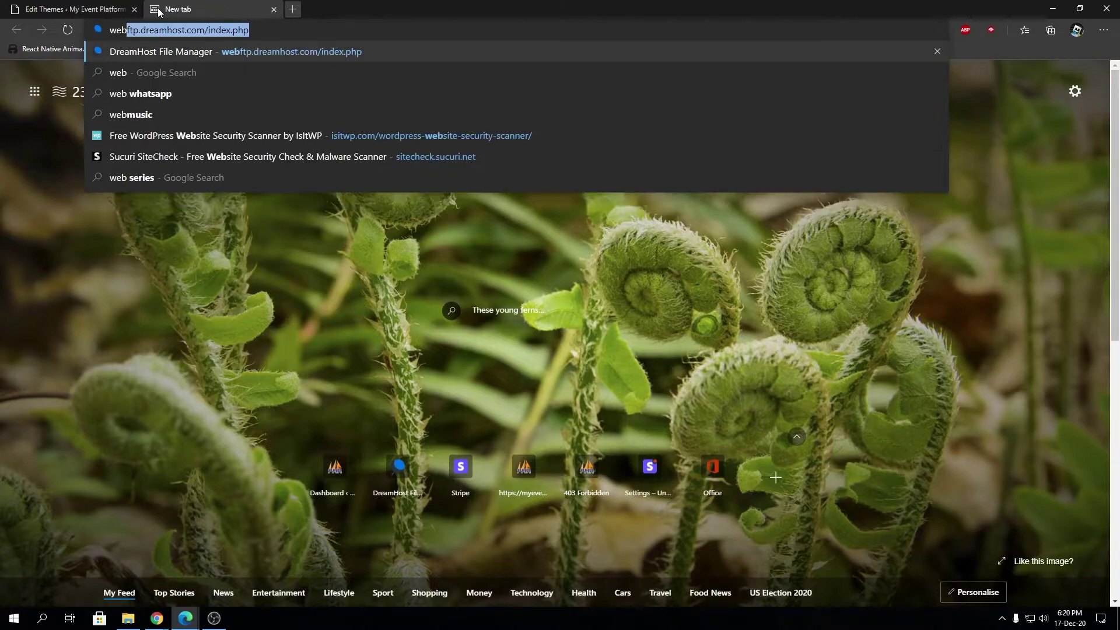
pyautogui.press('Return')
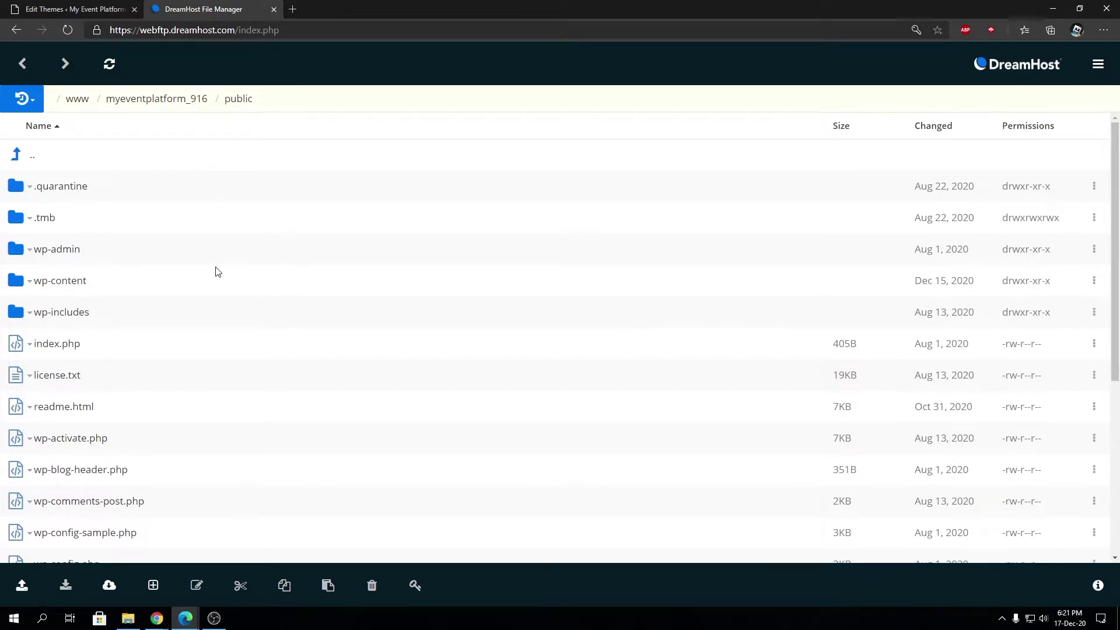
# Open wp-config.php from the public folder in the File Manager's editor via its Edit action
pyautogui.scroll(-5, 548, 275)
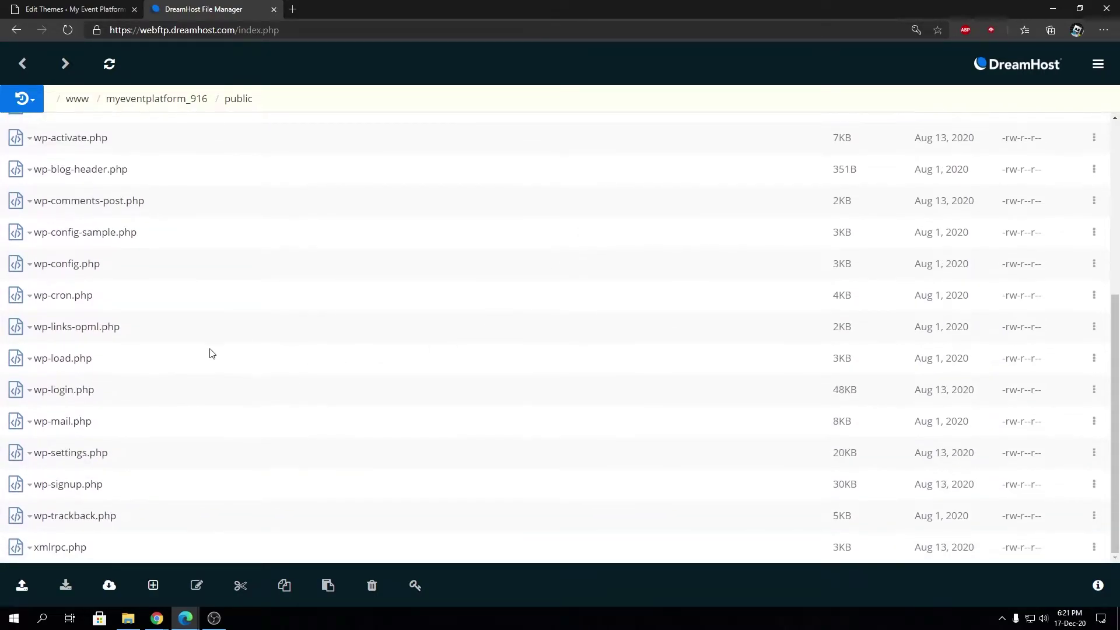
pyautogui.click(163, 272)
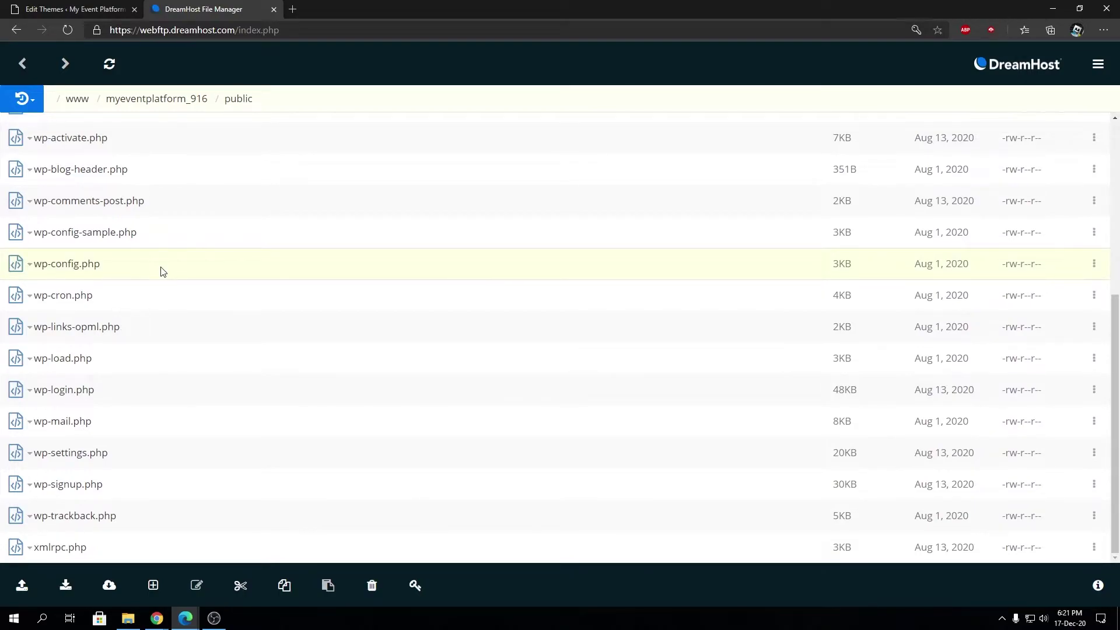
pyautogui.rightClick(162, 272)
pyautogui.click(143, 275)
pyautogui.rightClick(144, 275)
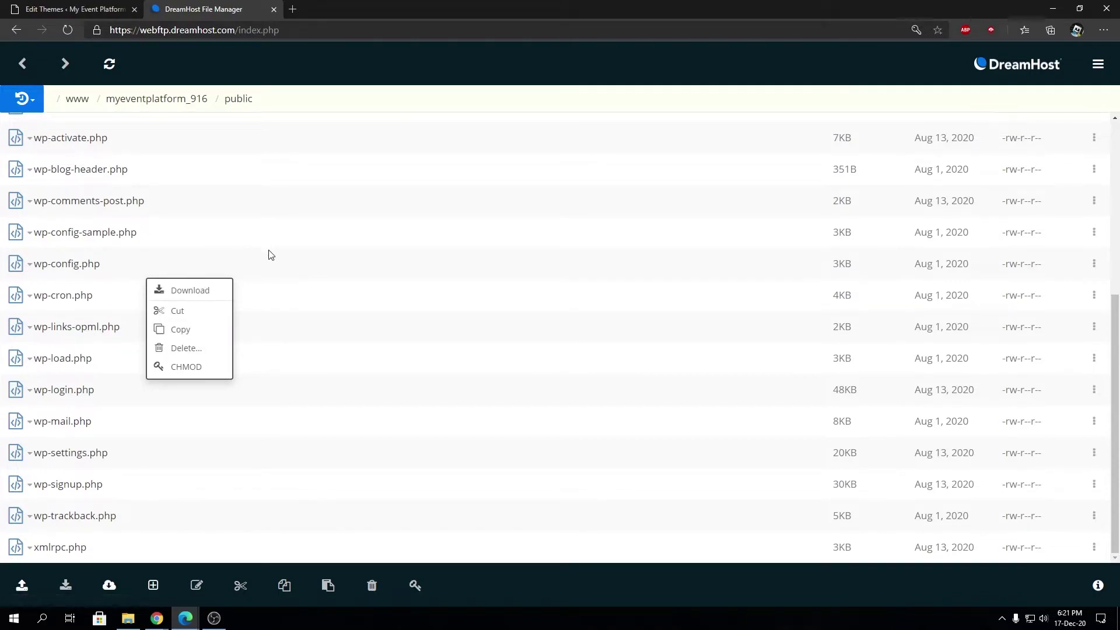
pyautogui.click(280, 275)
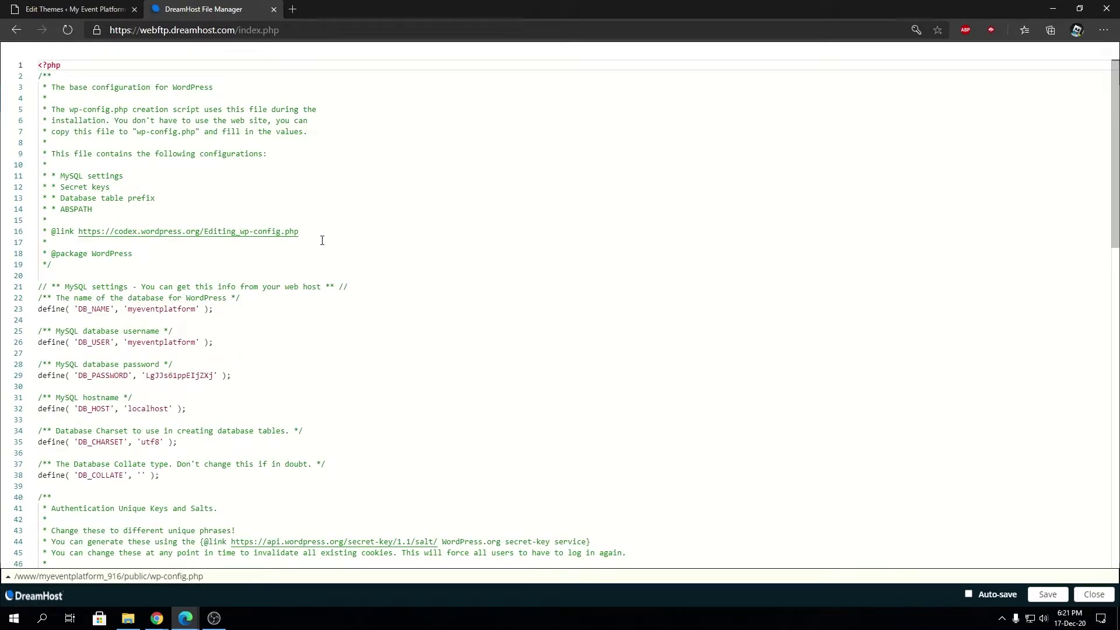
# Scroll through wp-config.php to review DB_NAME, DB_HOST and the keys and salts
pyautogui.scroll(-9, 371, 256)
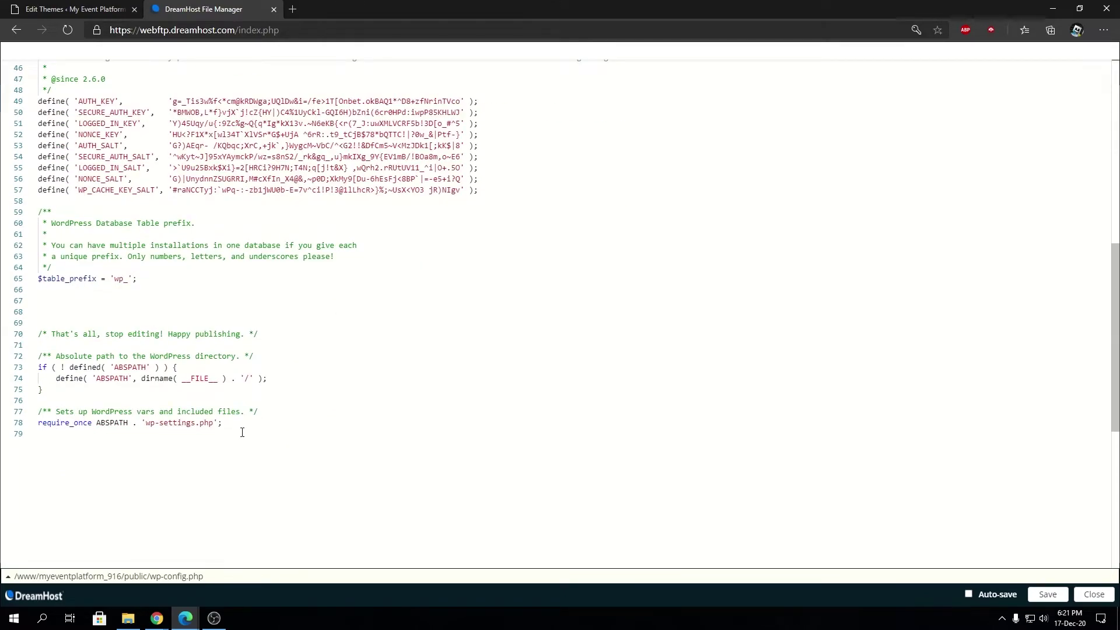
pyautogui.scroll(7, 100, 458)
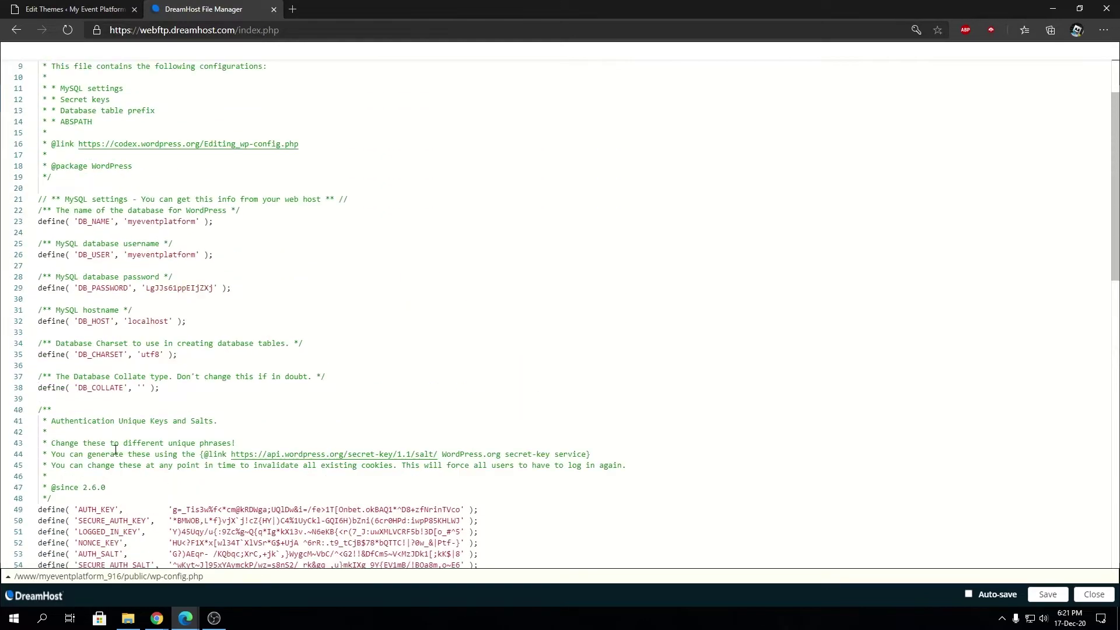
pyautogui.scroll(1, 117, 257)
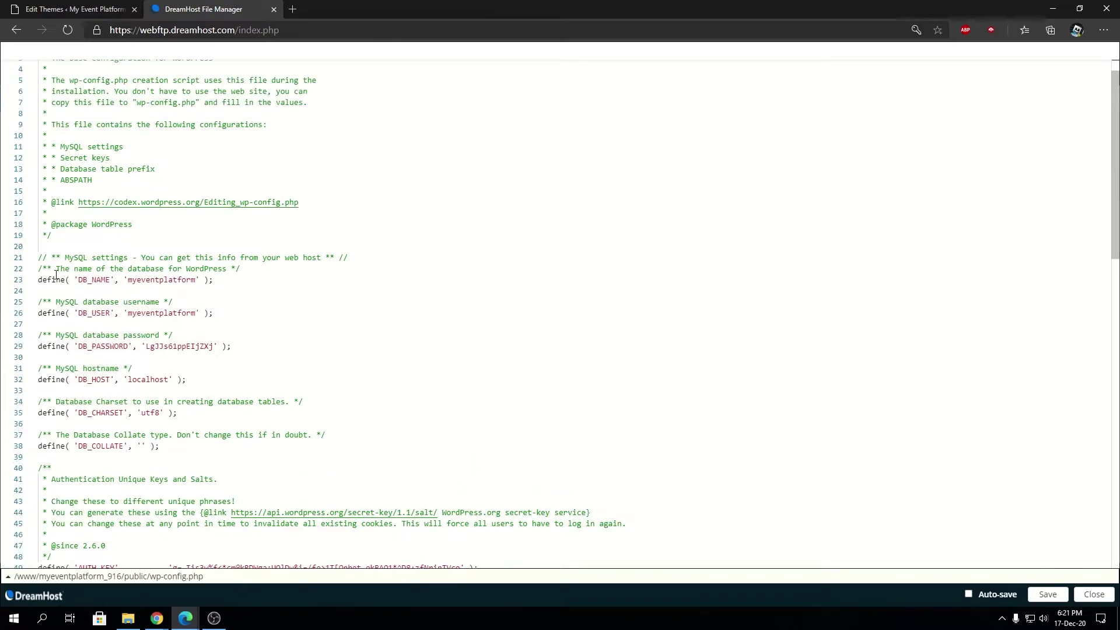
# Add a // CUSTOM SETTING comment on line 20 and paste define( 'DISALLOW_FILE_EDIT', true ); below it
pyautogui.click(373, 259)
pyautogui.press('Up')
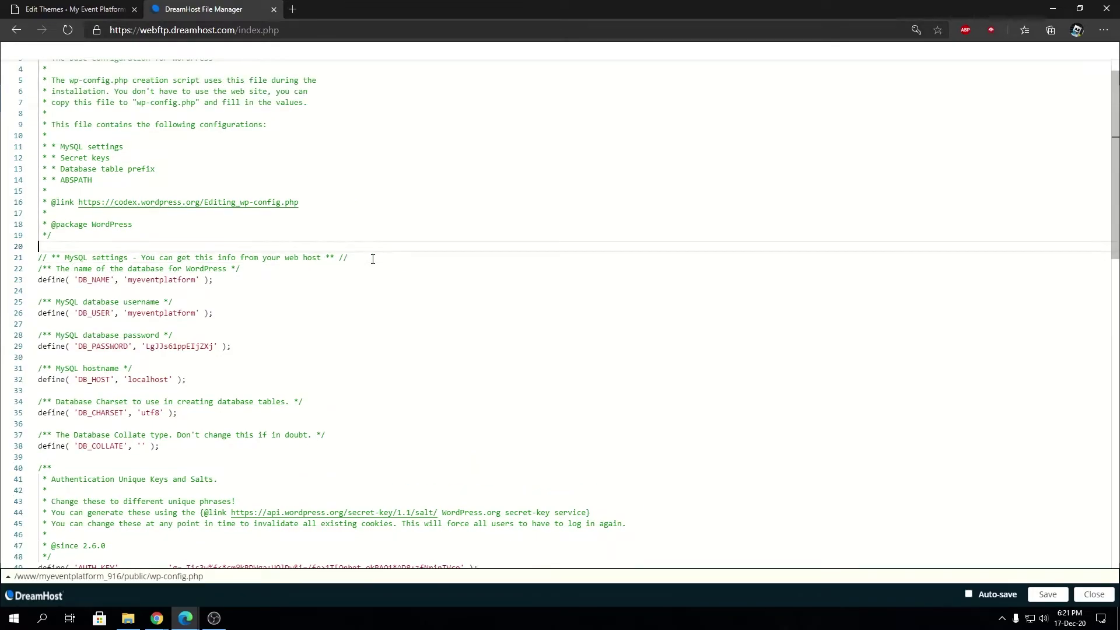
pyautogui.write('// C USTOM')
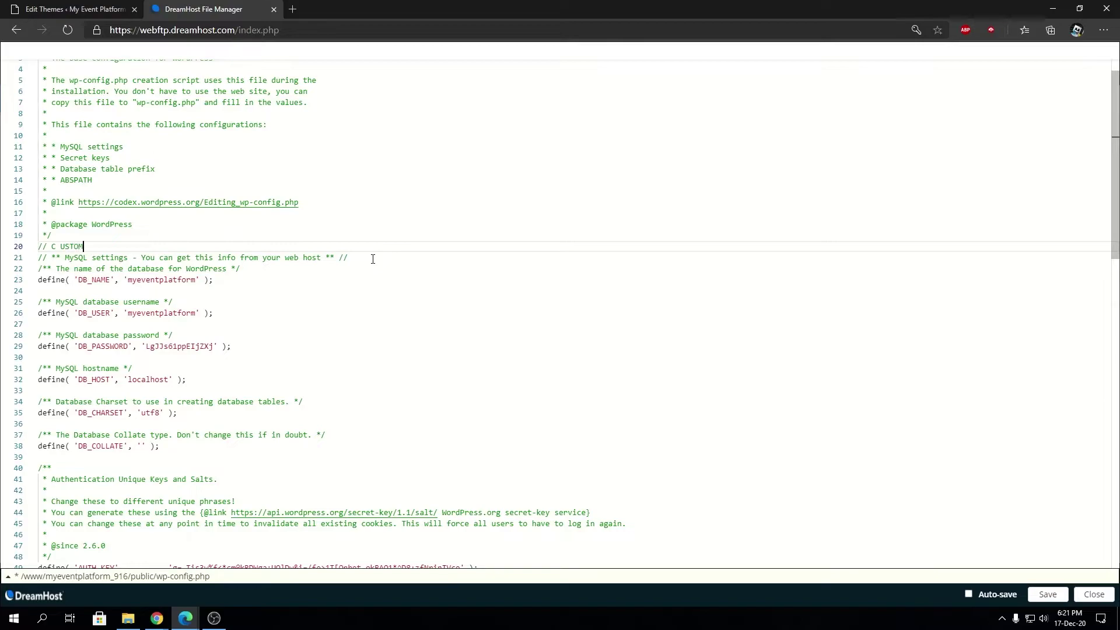
pyautogui.write(' SETTING')
pyautogui.press('BackSpace')
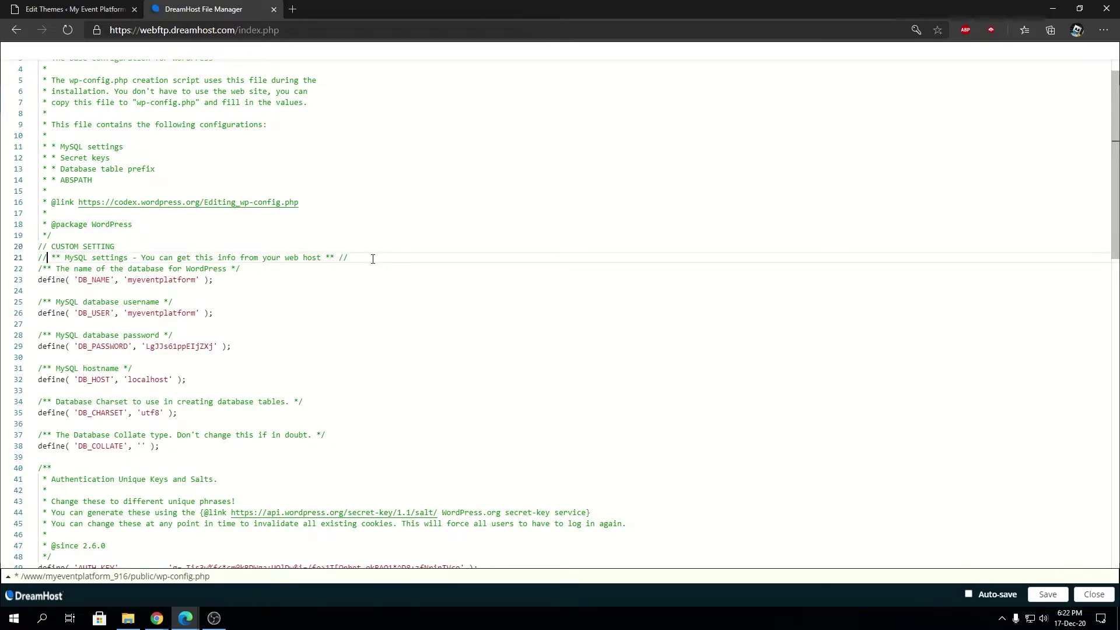
pyautogui.press('Return')
pyautogui.write("define( 'DISALLOW_FILE_EDIT', true );")
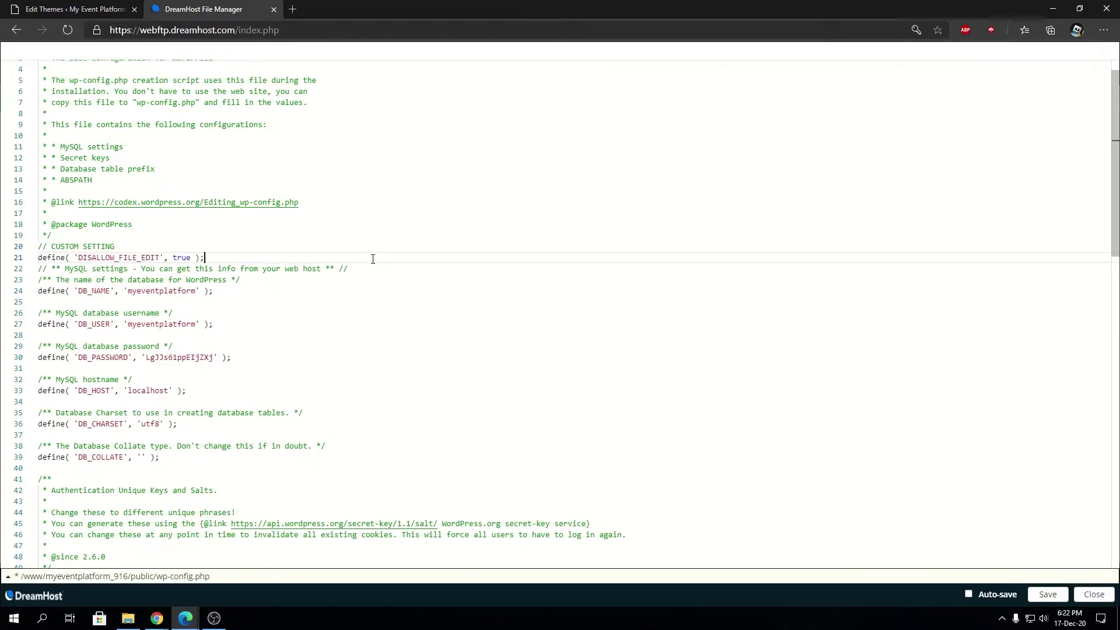
# Highlight define, DISALLOW_FILE_EDIT and true in the new line, then return to the theme editor
pyautogui.doubleClick(46, 258)
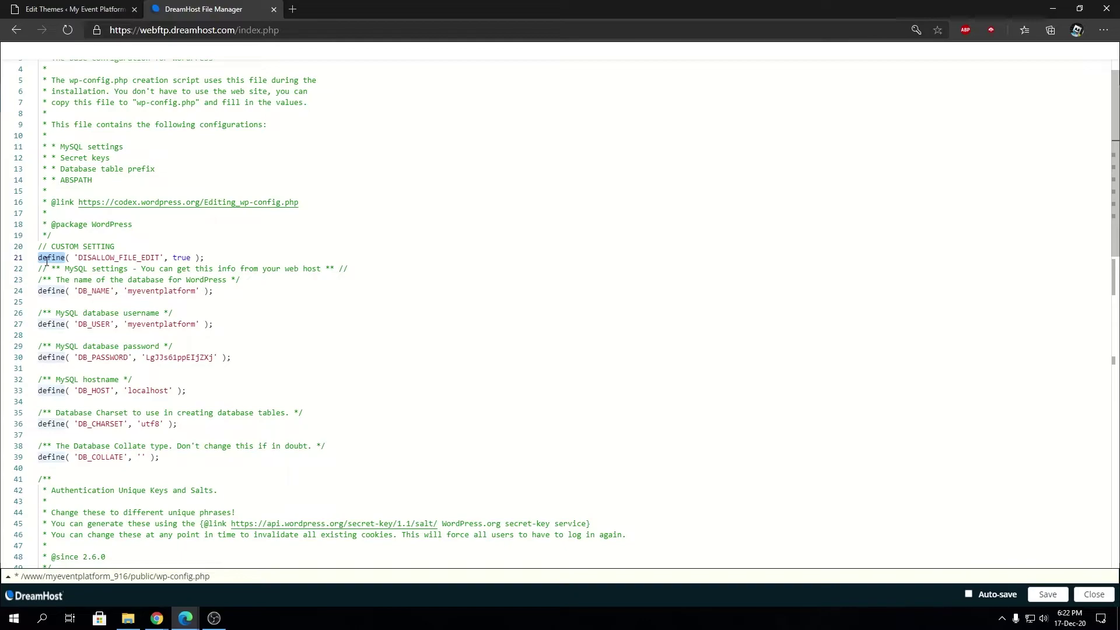
pyautogui.moveTo(82, 258); pyautogui.dragTo(152, 257)
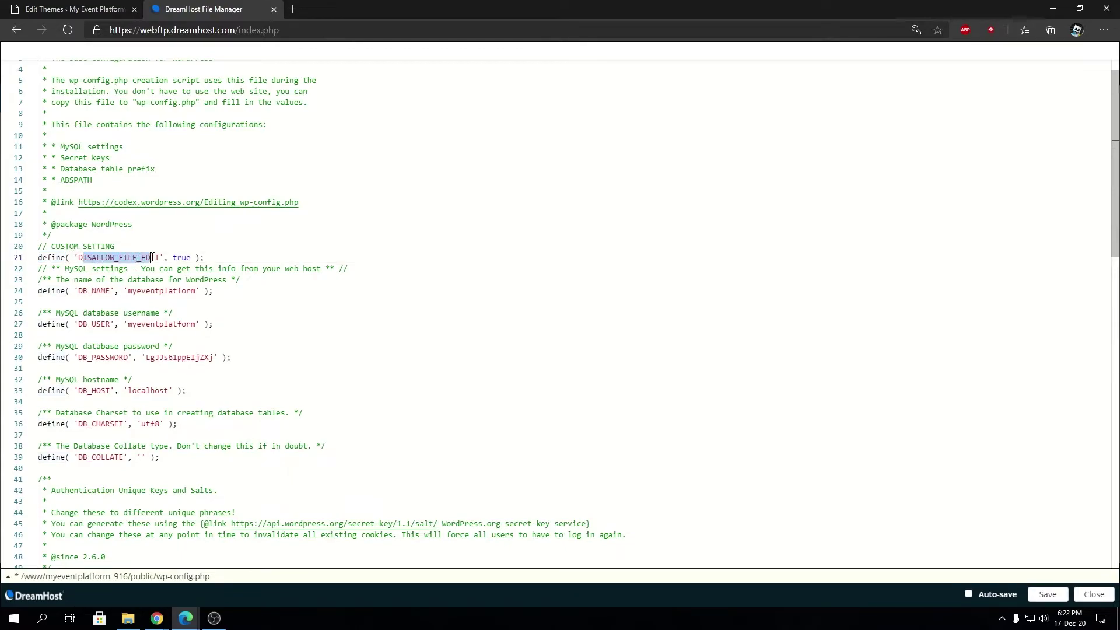
pyautogui.doubleClick(181, 257)
pyautogui.doubleClick(52, 257)
pyautogui.click(84, 7)
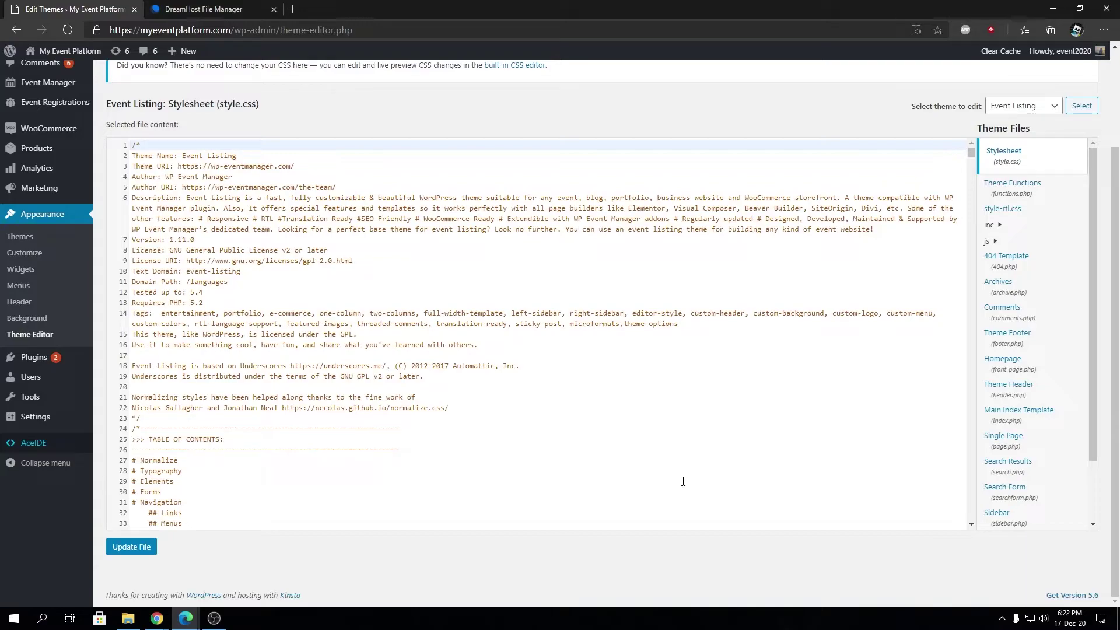
# Check the CUSTOM SETTING comment in wp-config.php, then look over the WordPress theme editor again
pyautogui.click(216, 8)
pyautogui.doubleClick(126, 251)
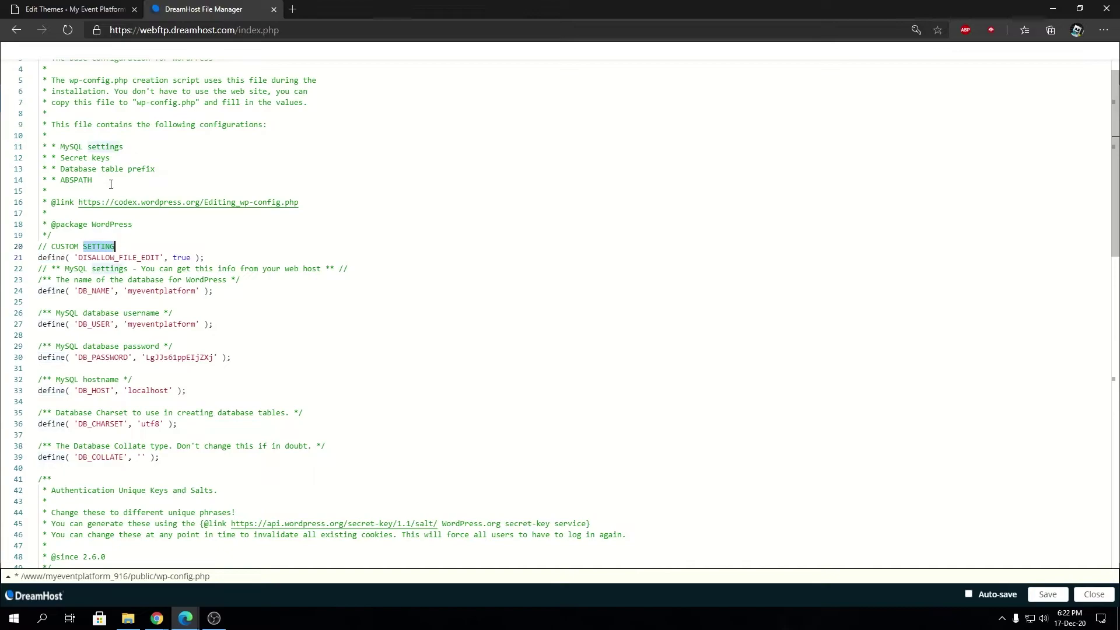
pyautogui.click(75, 10)
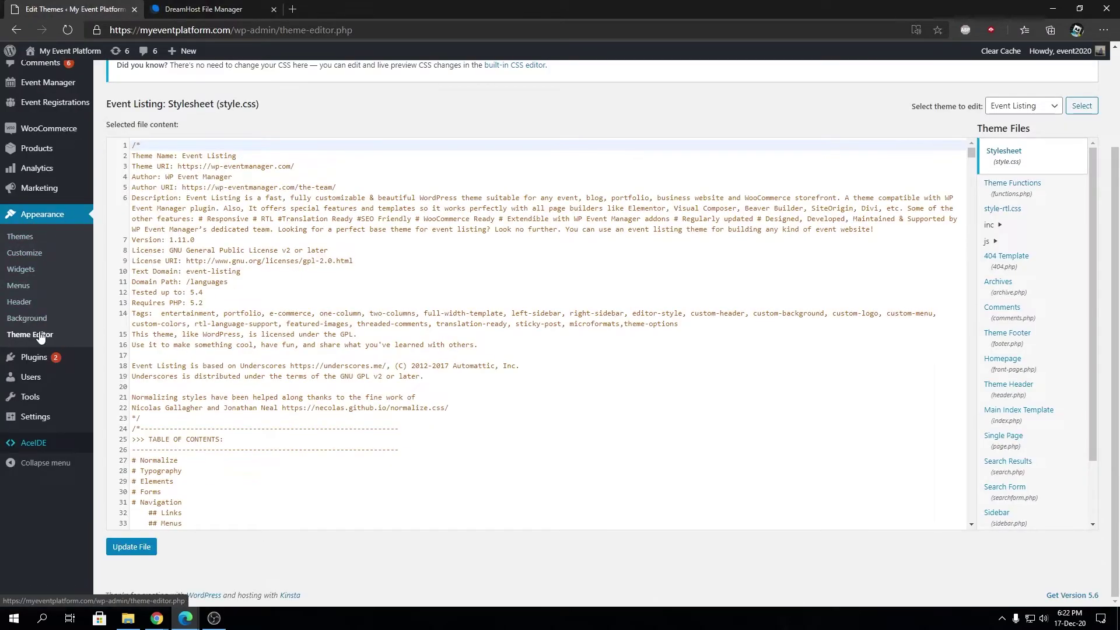
pyautogui.moveTo(50, 372)
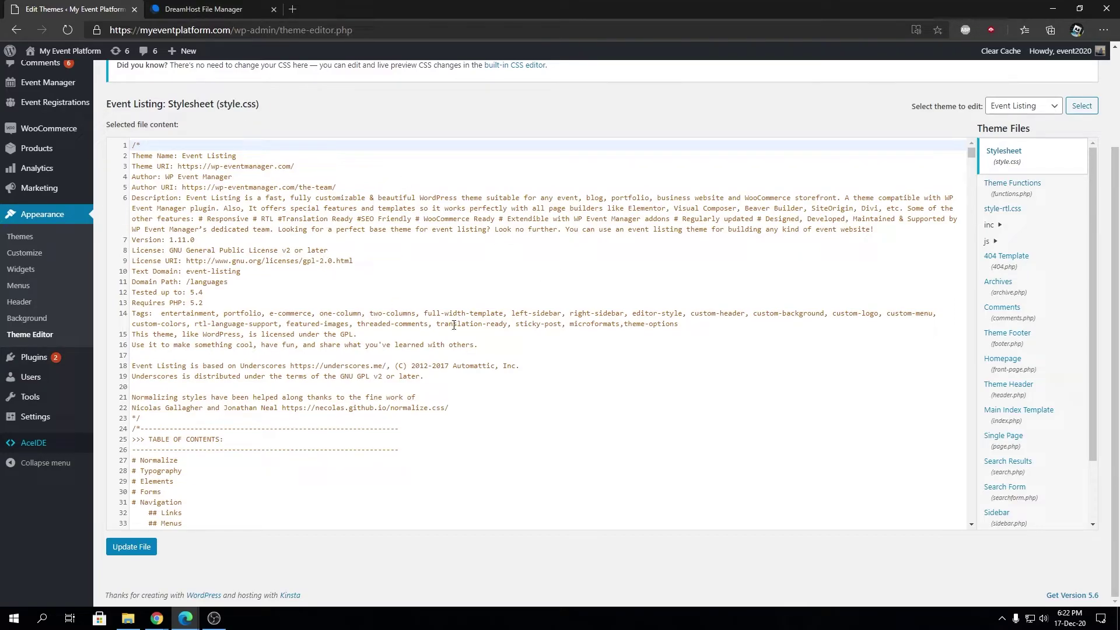
pyautogui.scroll(2, 422, 121)
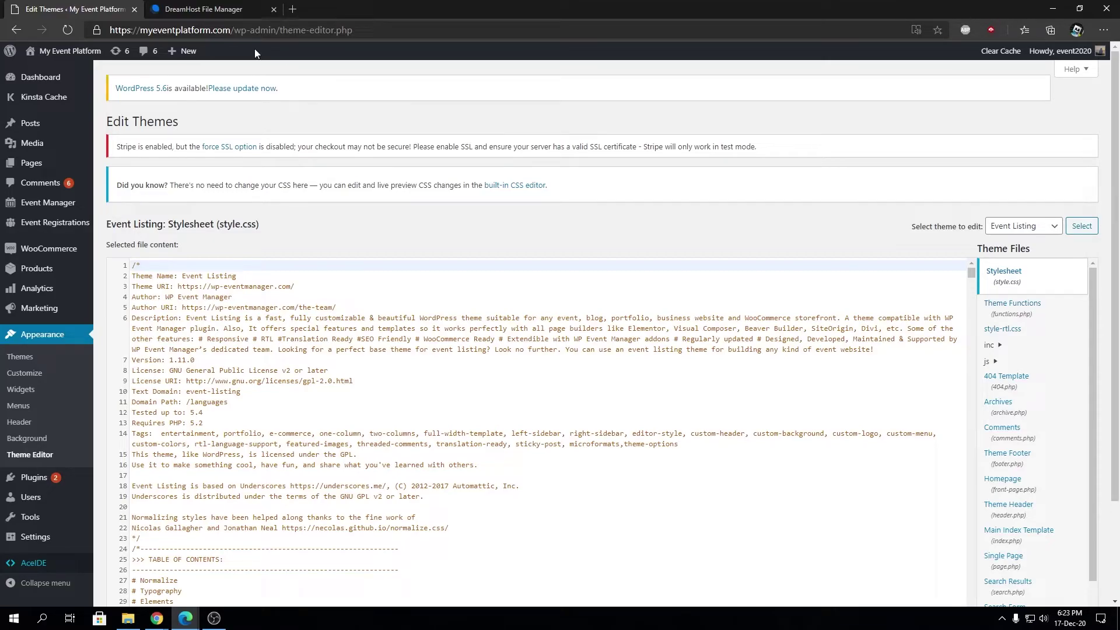
# Save wp-config.php with the DISALLOW_FILE_EDIT define on line 21
pyautogui.click(201, 9)
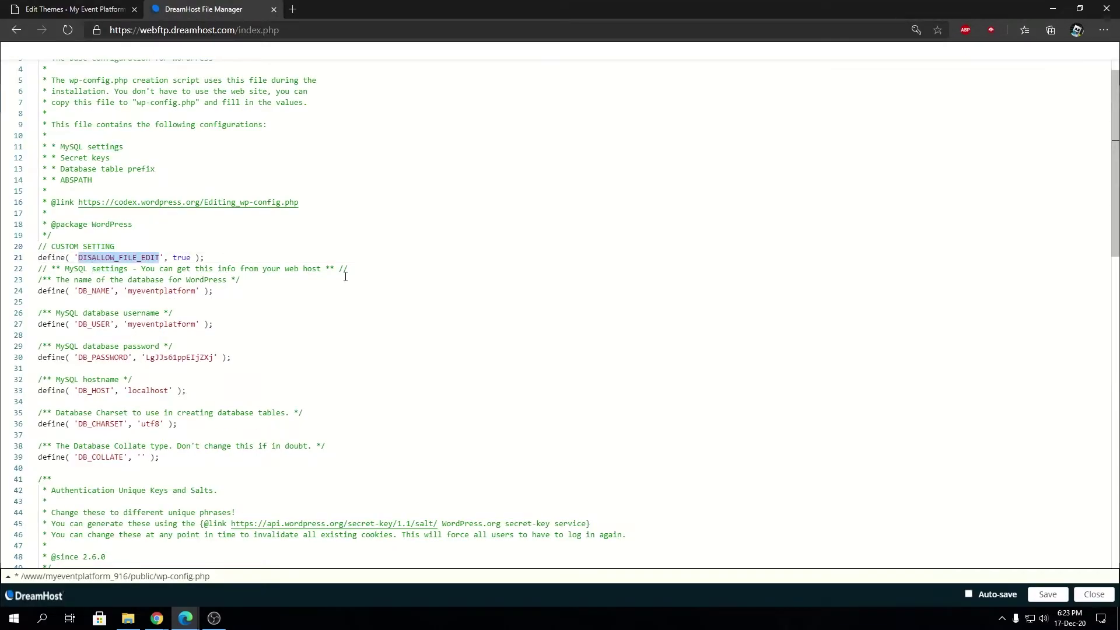
pyautogui.click(232, 259)
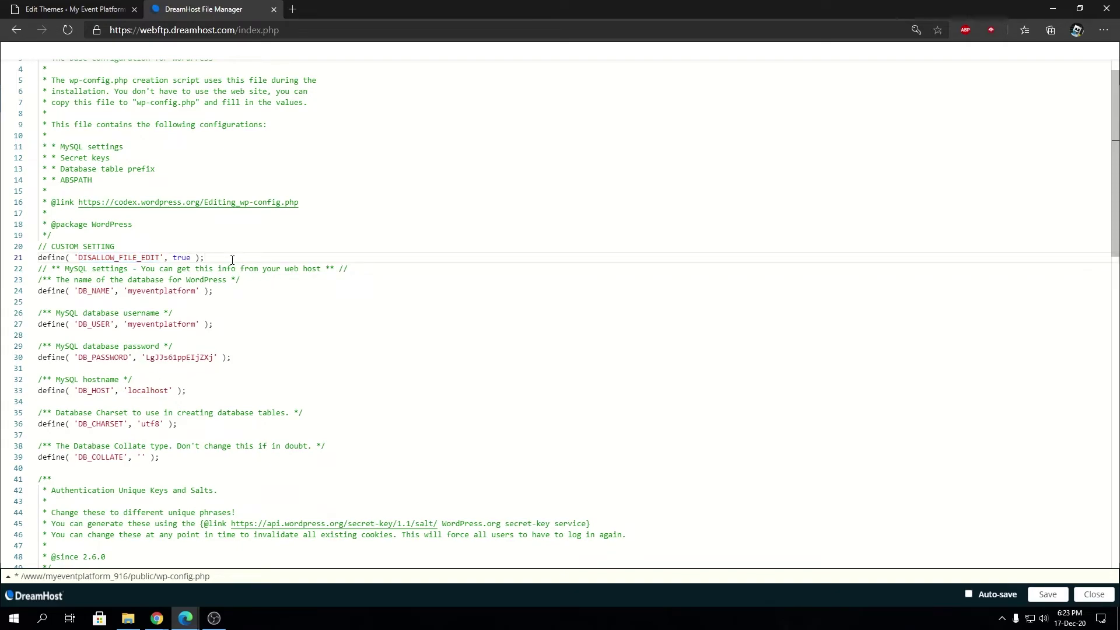
pyautogui.hotkey('ctrl', 'Tab')
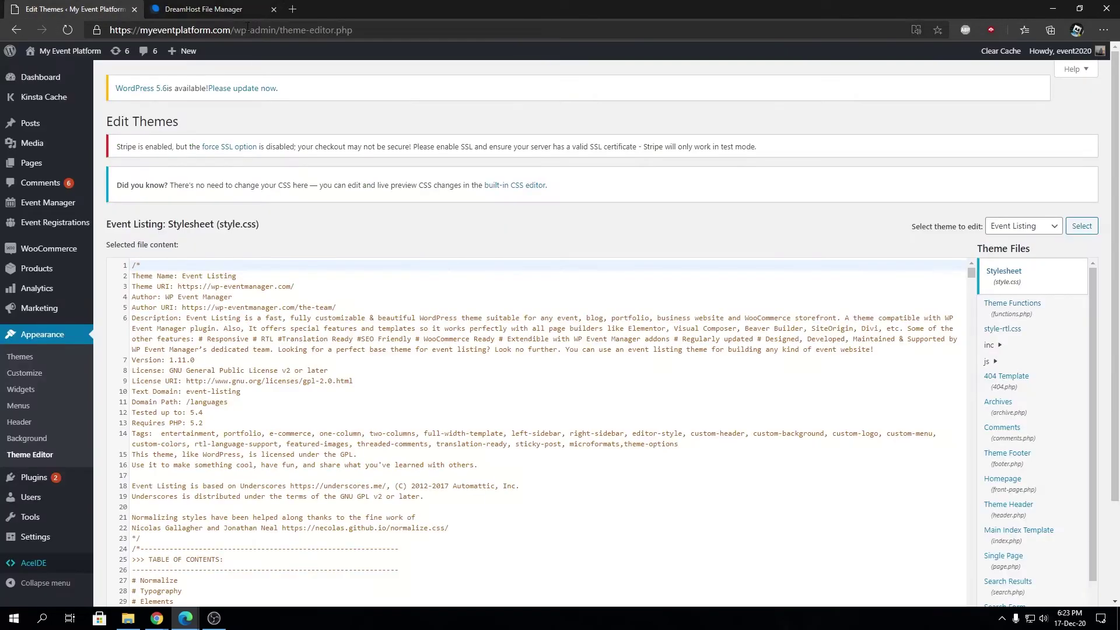
pyautogui.hotkey('ctrl', 'Tab')
pyautogui.click(1047, 594)
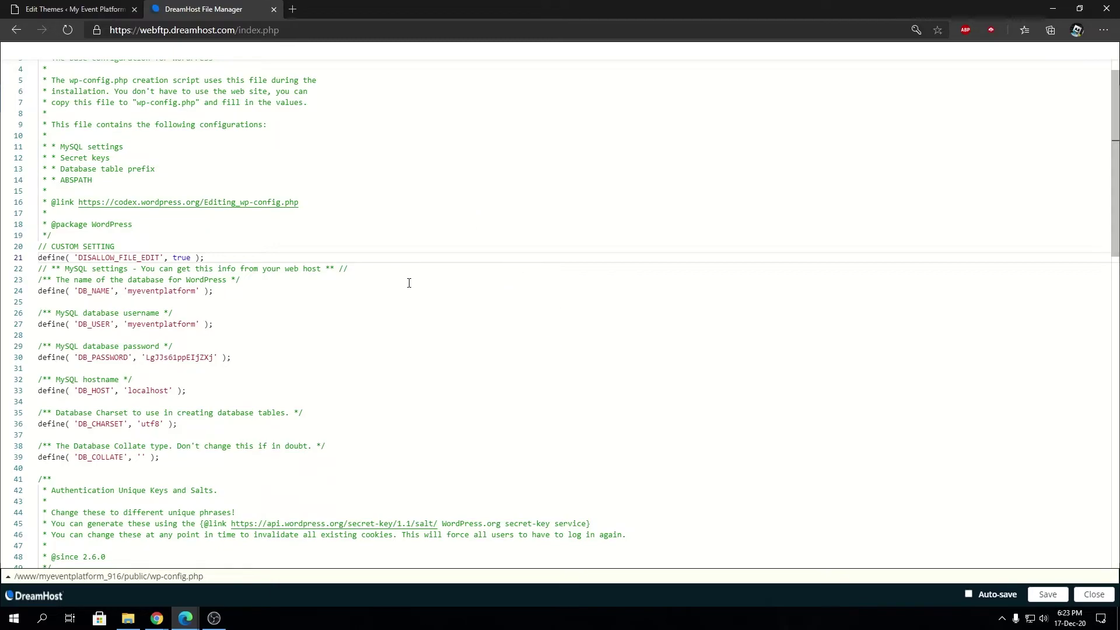
# Reload the theme editor to see access refused, then load /wp-admin/ for the Dashboard
pyautogui.click(64, 8)
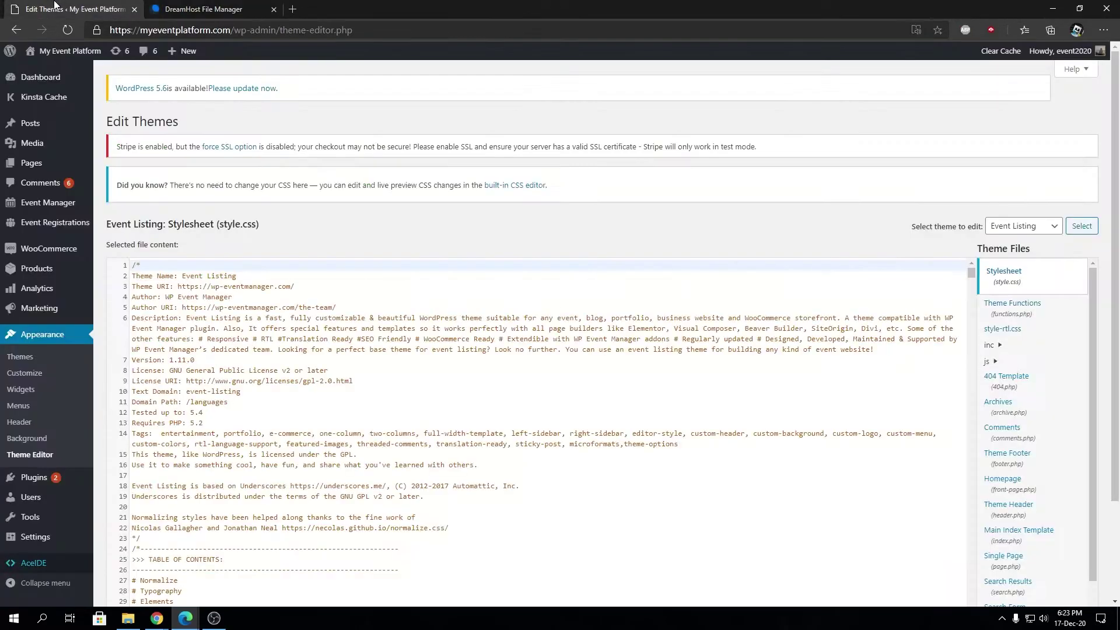
pyautogui.click(69, 30)
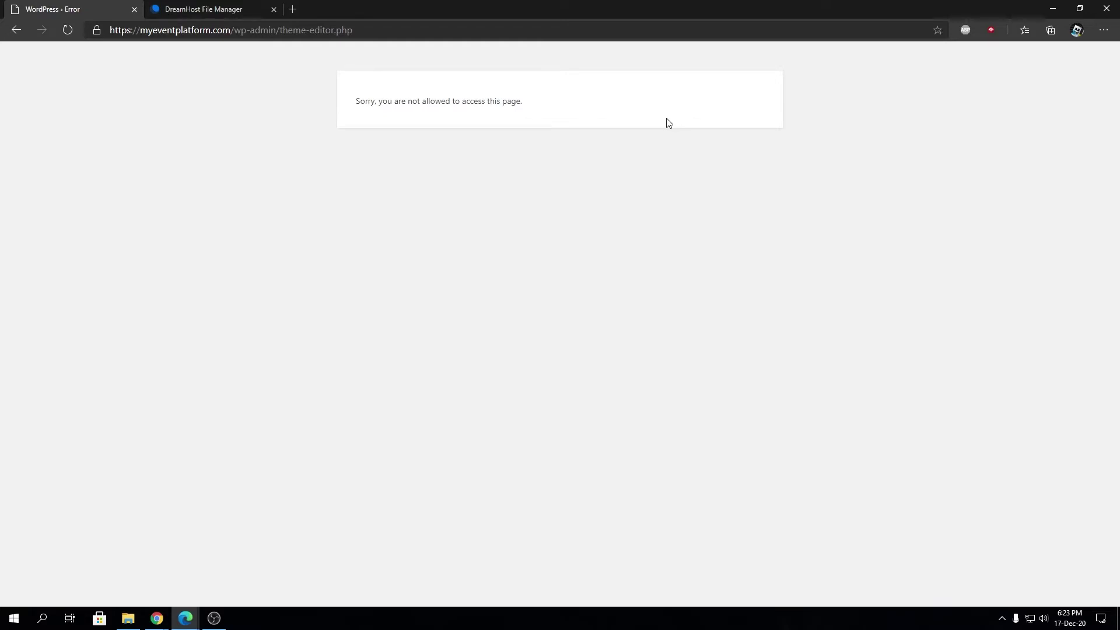
pyautogui.click(281, 30)
pyautogui.moveTo(281, 30); pyautogui.dragTo(509, 37)
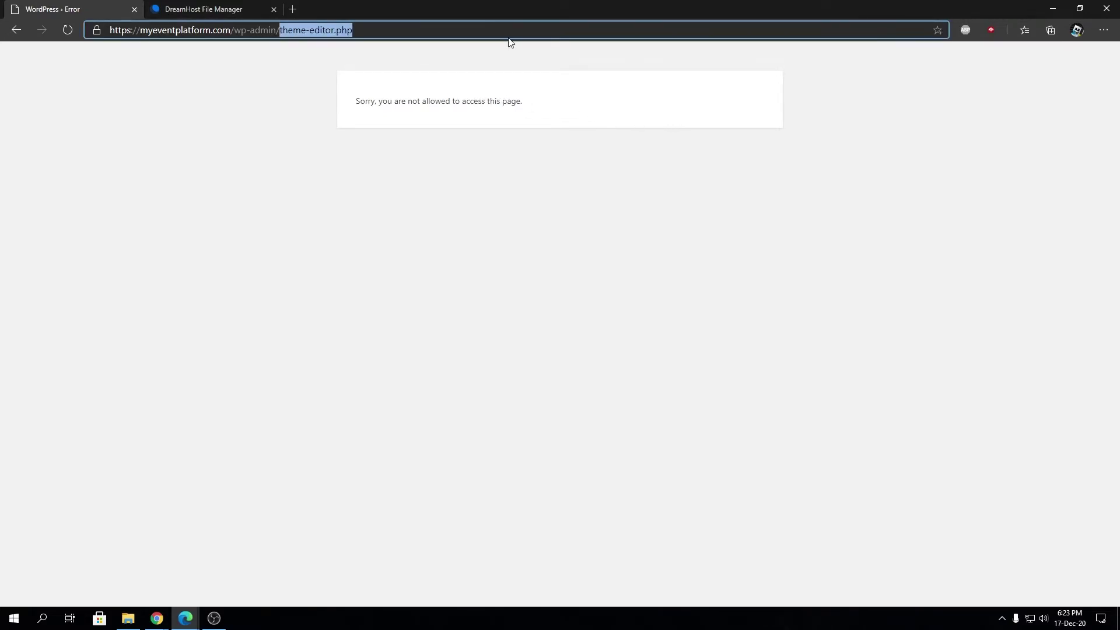
pyautogui.press('BackSpace')
pyautogui.press('Return')
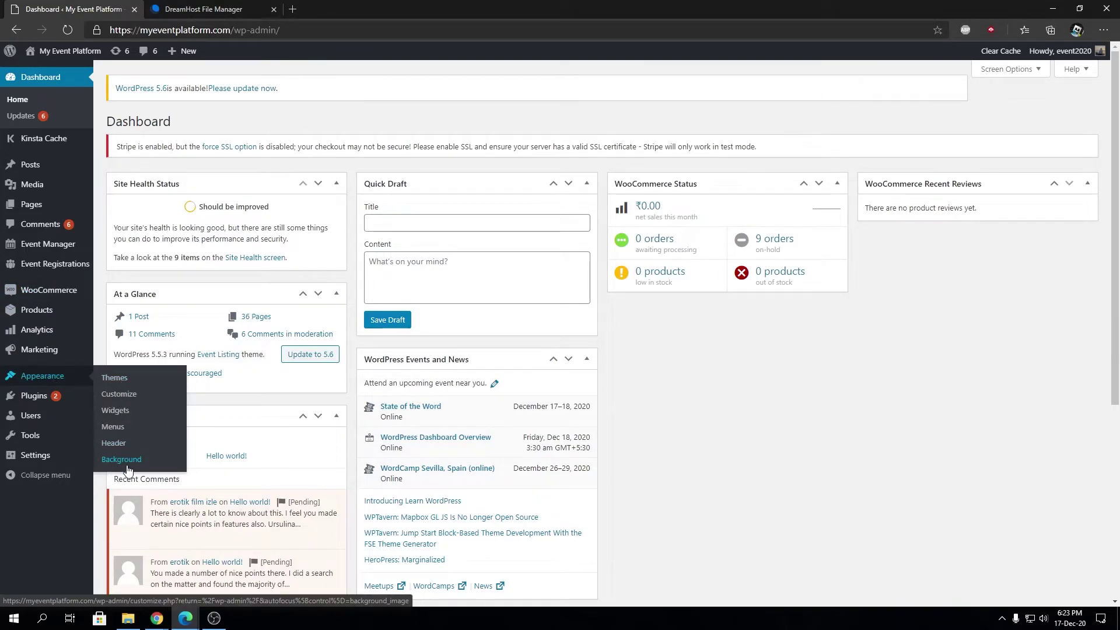
pyautogui.moveTo(35, 402)
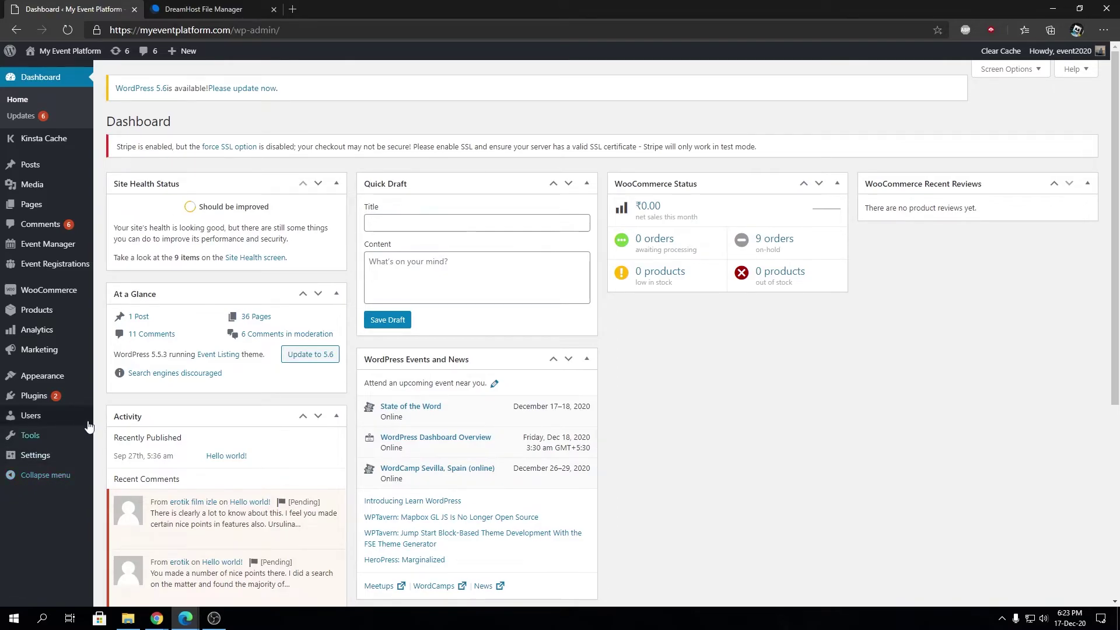
pyautogui.click(232, 5)
pyautogui.click(67, 10)
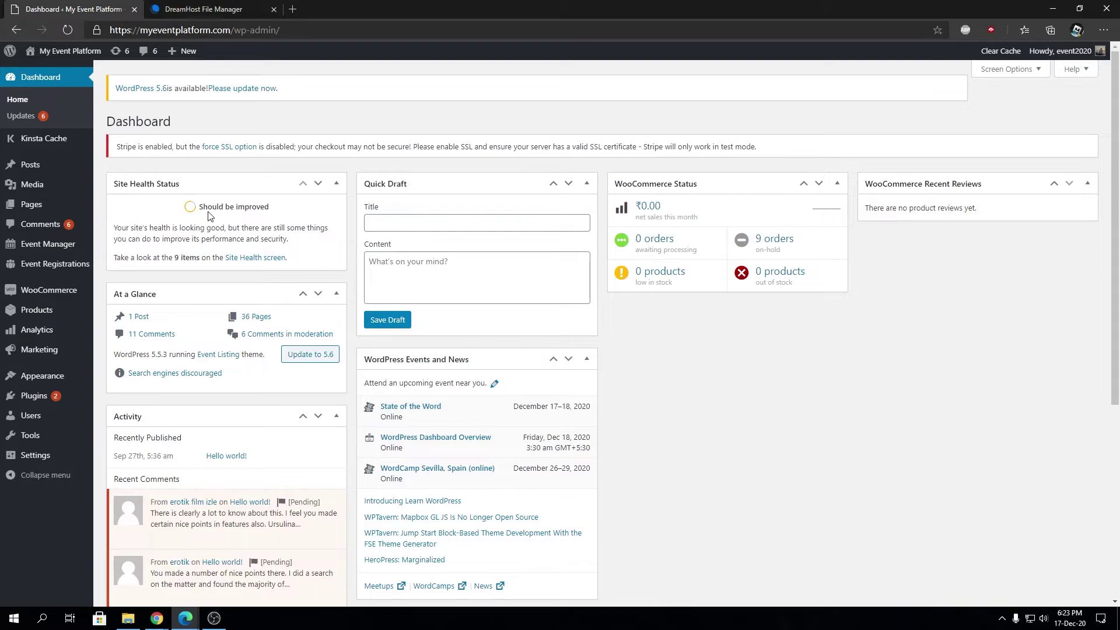
pyautogui.moveTo(78, 56)
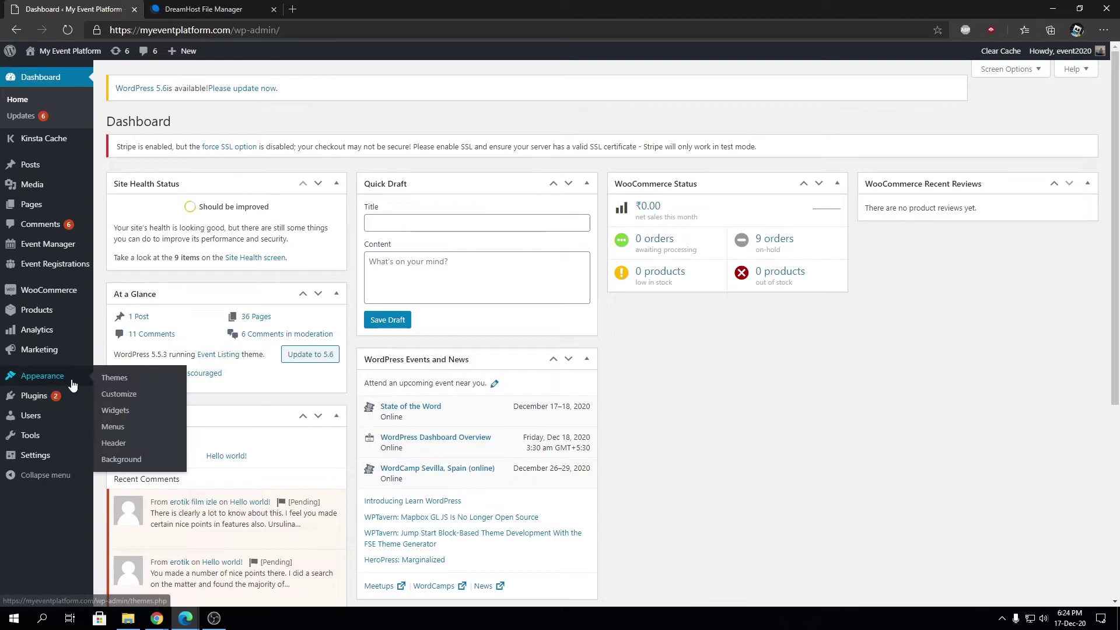
# Open Appearance > Customize and go to its Additional CSS section
pyautogui.click(127, 395)
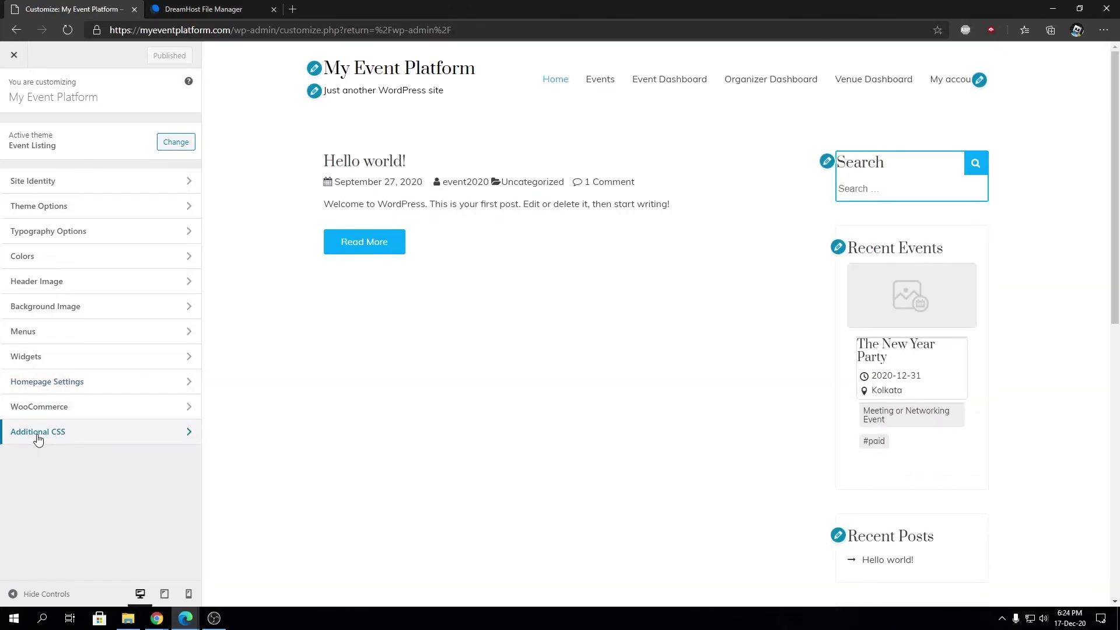
pyautogui.click(90, 438)
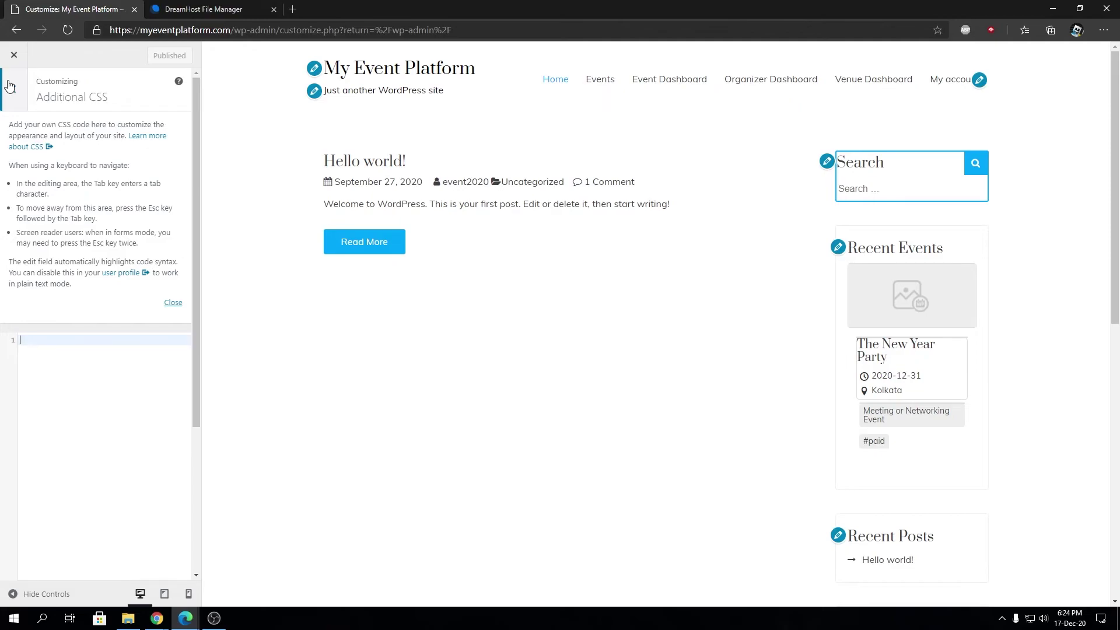
pyautogui.click(202, 9)
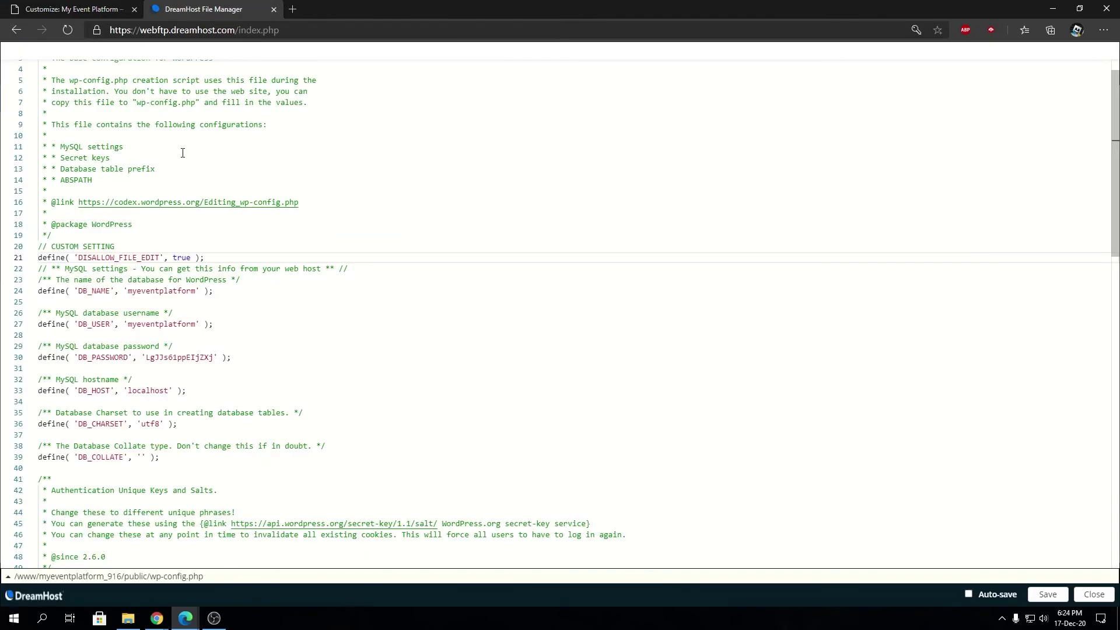
pyautogui.tripleClick(111, 257)
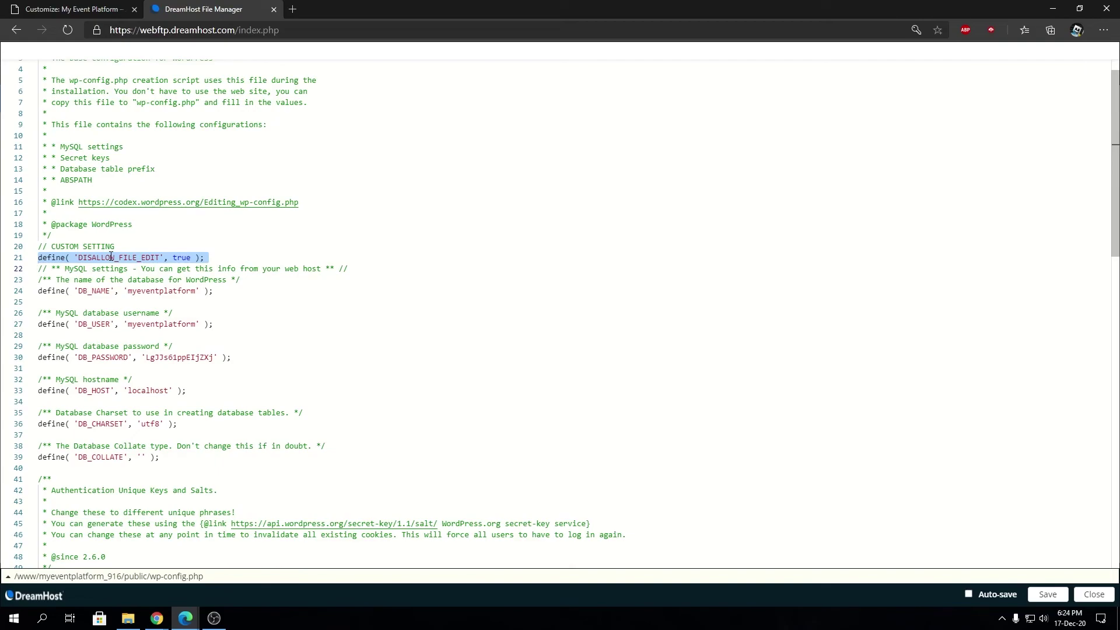
pyautogui.click(54, 7)
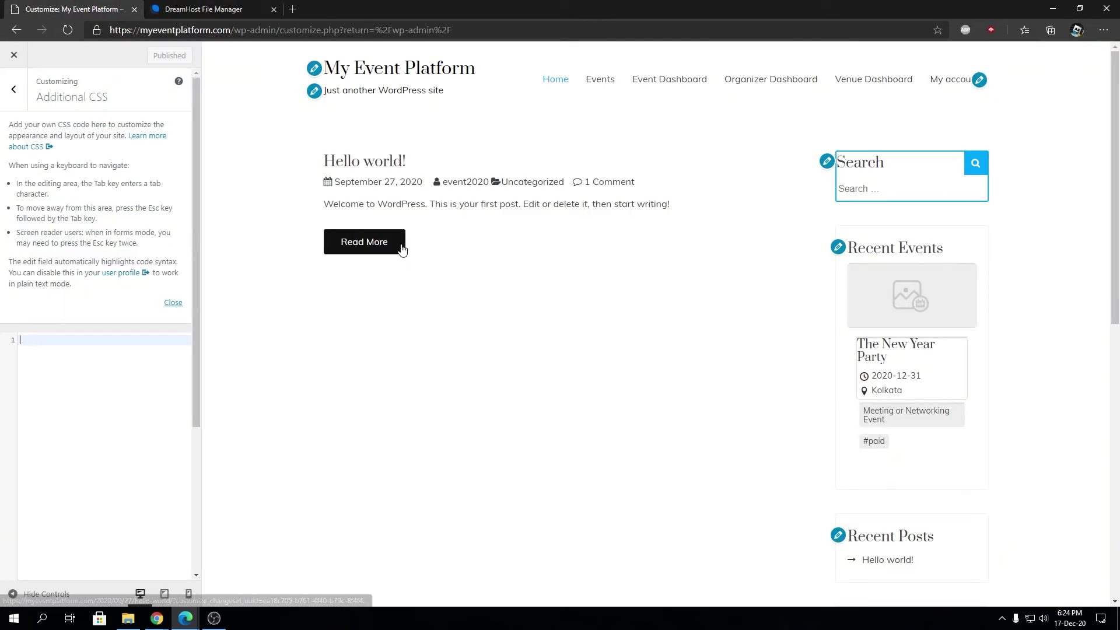
pyautogui.click(197, 5)
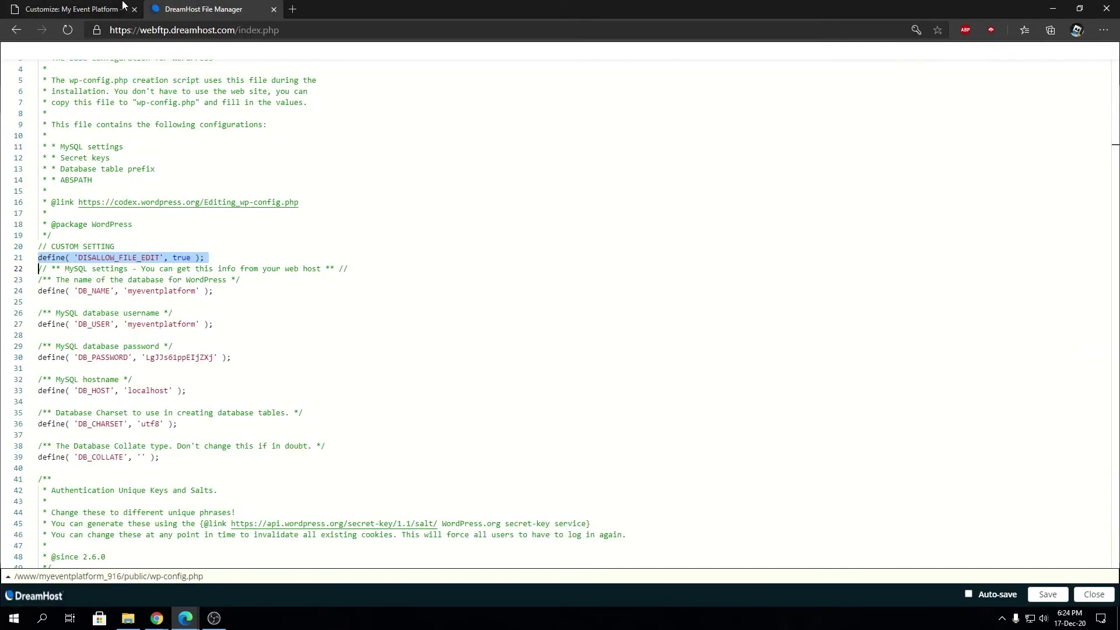
pyautogui.click(124, 7)
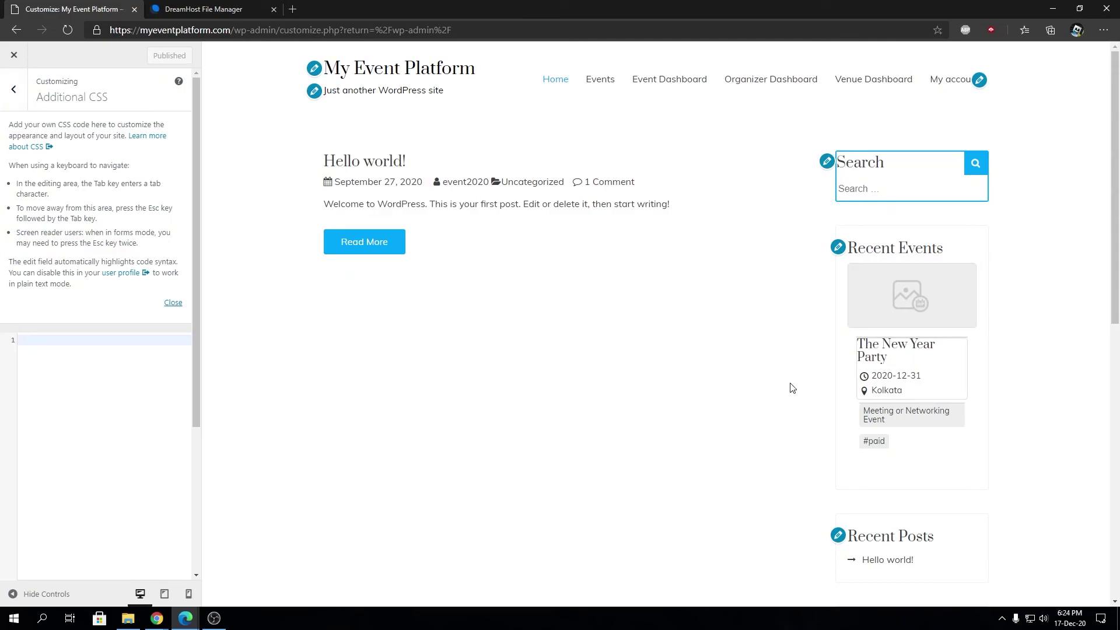